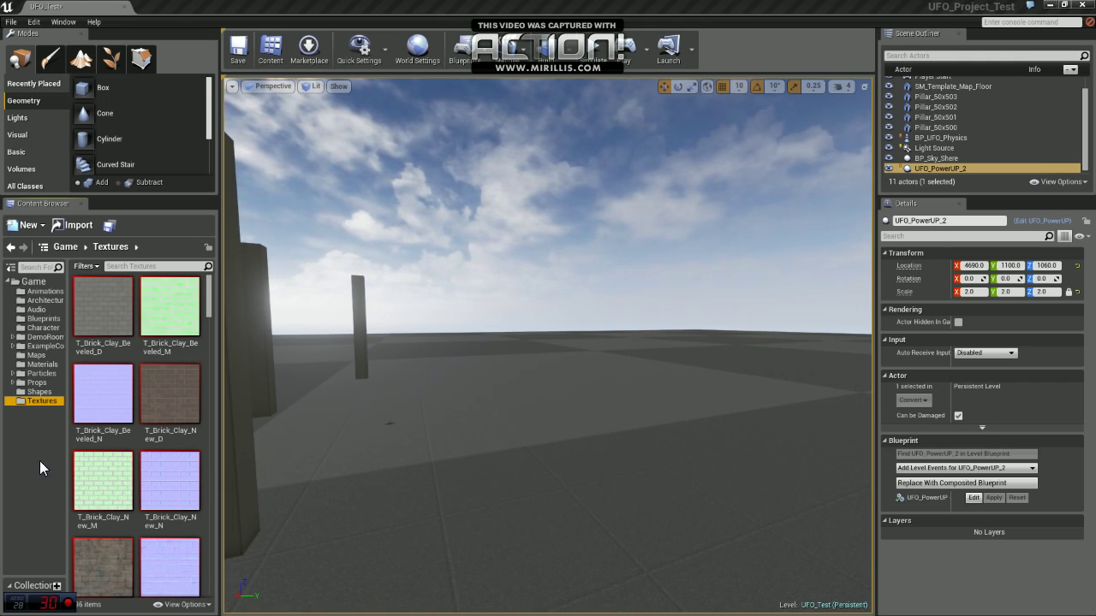
Step: Import the Ring_Texture image file into the /Game/Textures folder
{"action": "right_click", "coordinate": [207, 422]}
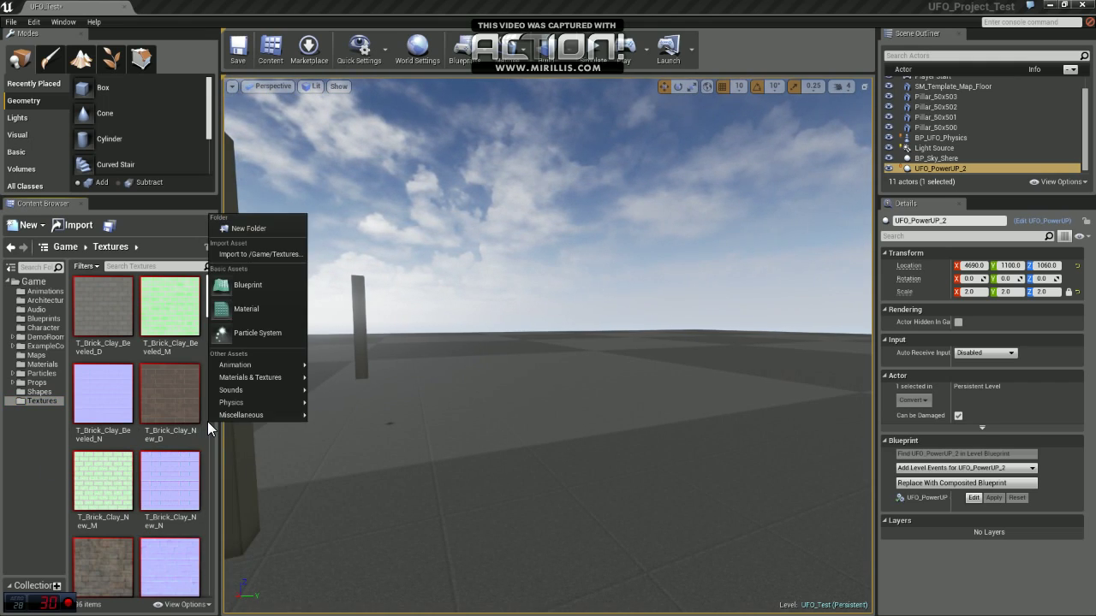
{"action": "left_click", "coordinate": [268, 255]}
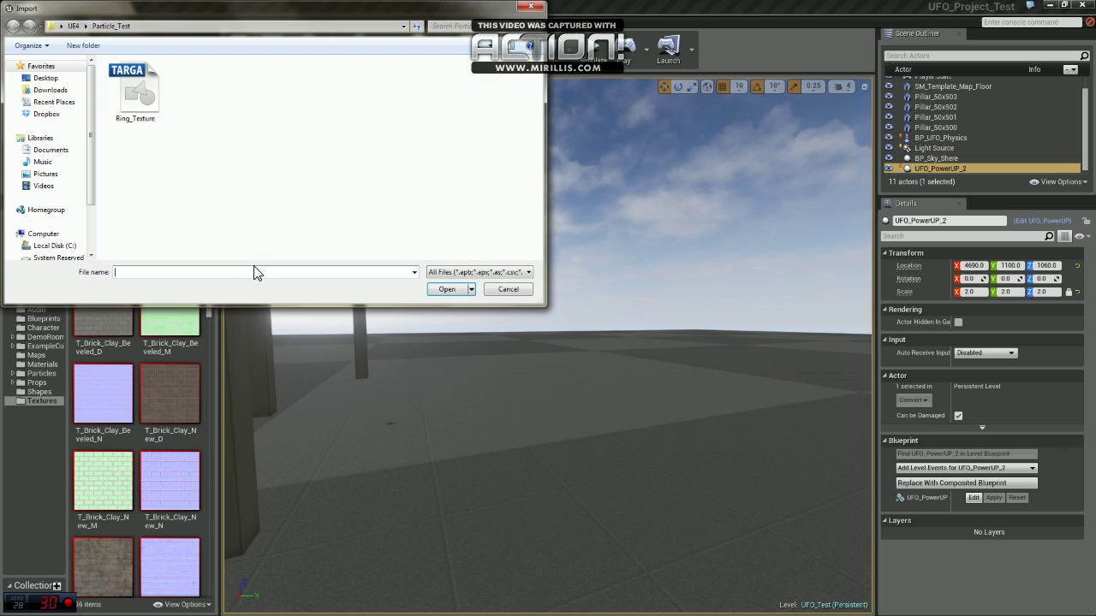
{"action": "double_click", "coordinate": [133, 104]}
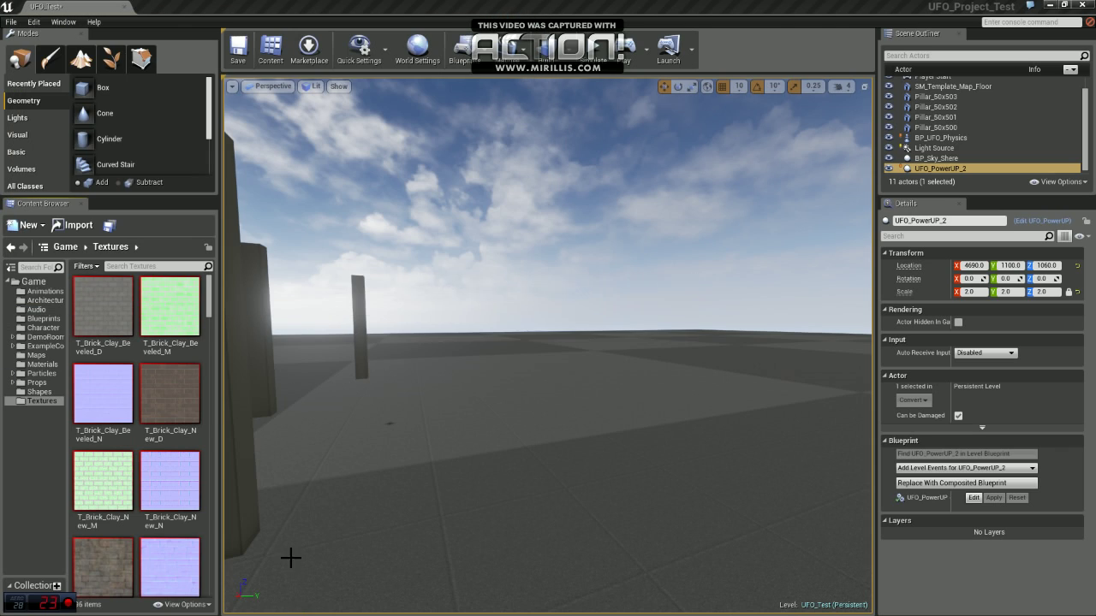
Step: Inspect the white ring image in Ring_Texture, close the viewer, and save the Ring_Texture asset
{"action": "double_click", "coordinate": [103, 306]}
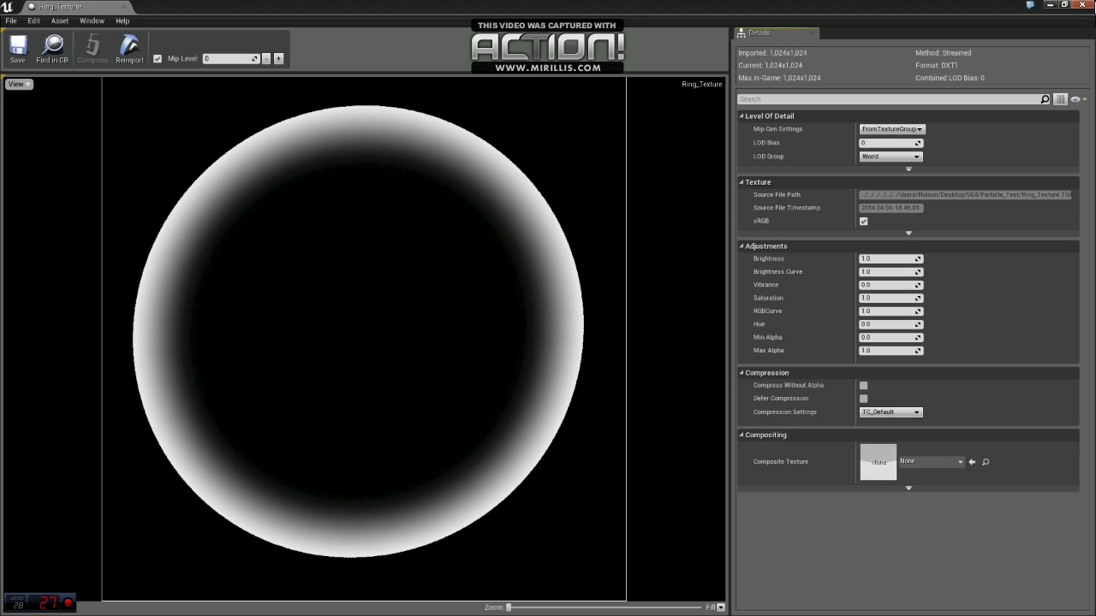
{"action": "left_click", "coordinate": [1080, 6]}
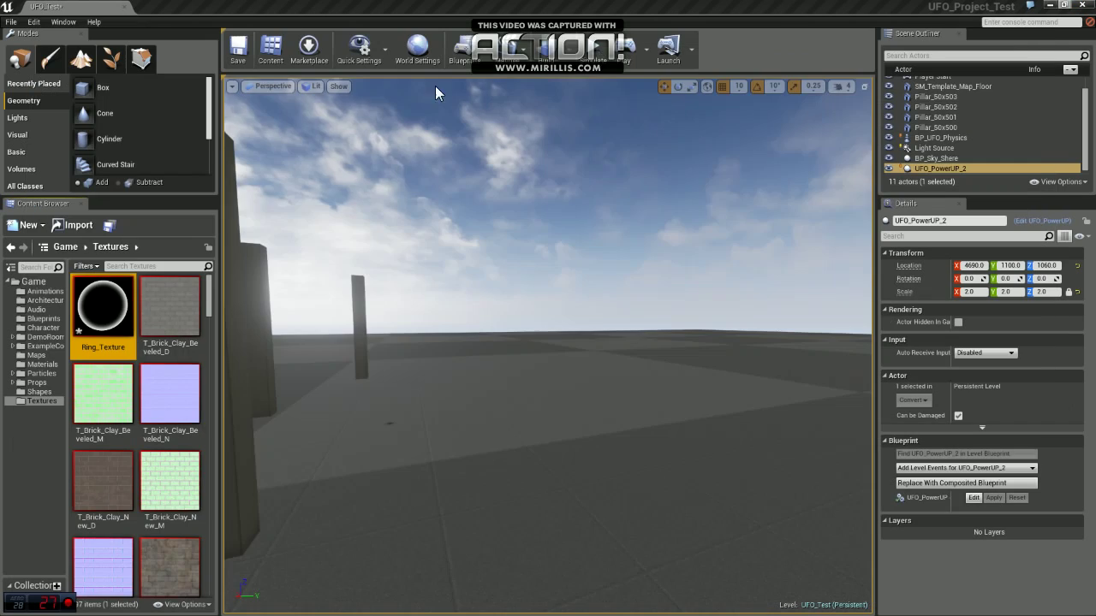
{"action": "right_click", "coordinate": [94, 327]}
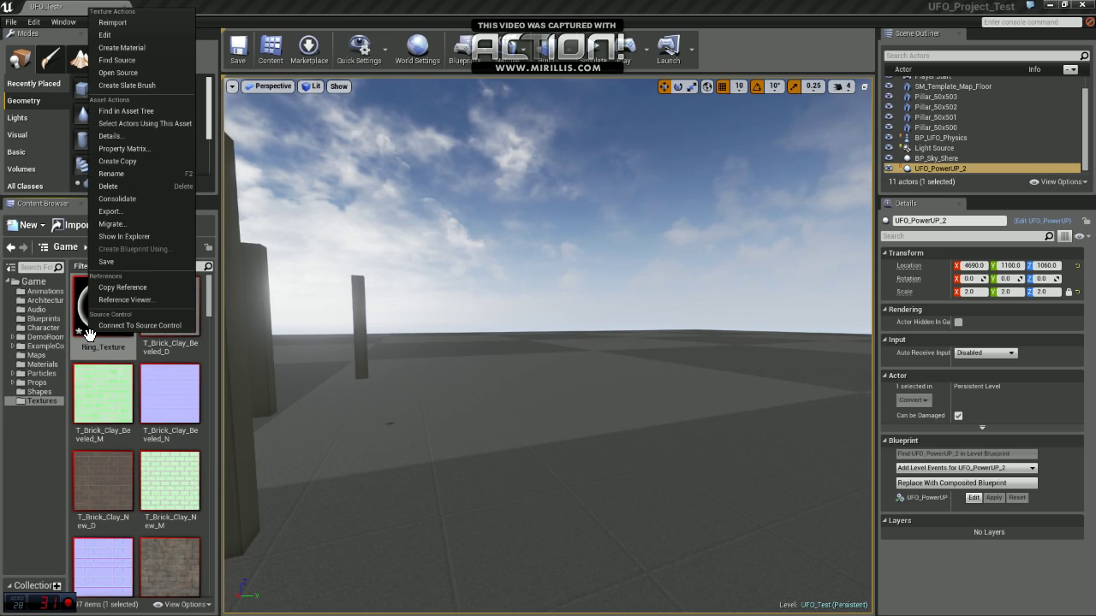
{"action": "left_click", "coordinate": [134, 262]}
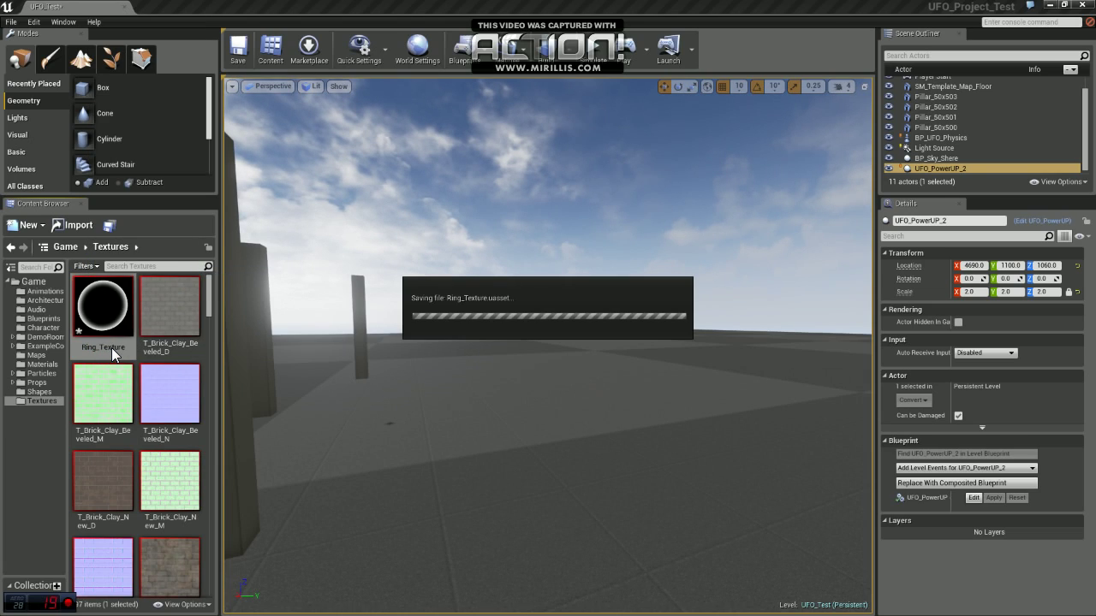
Step: Create a new material in the Materials folder named Ring_Material
{"action": "left_click", "coordinate": [40, 364]}
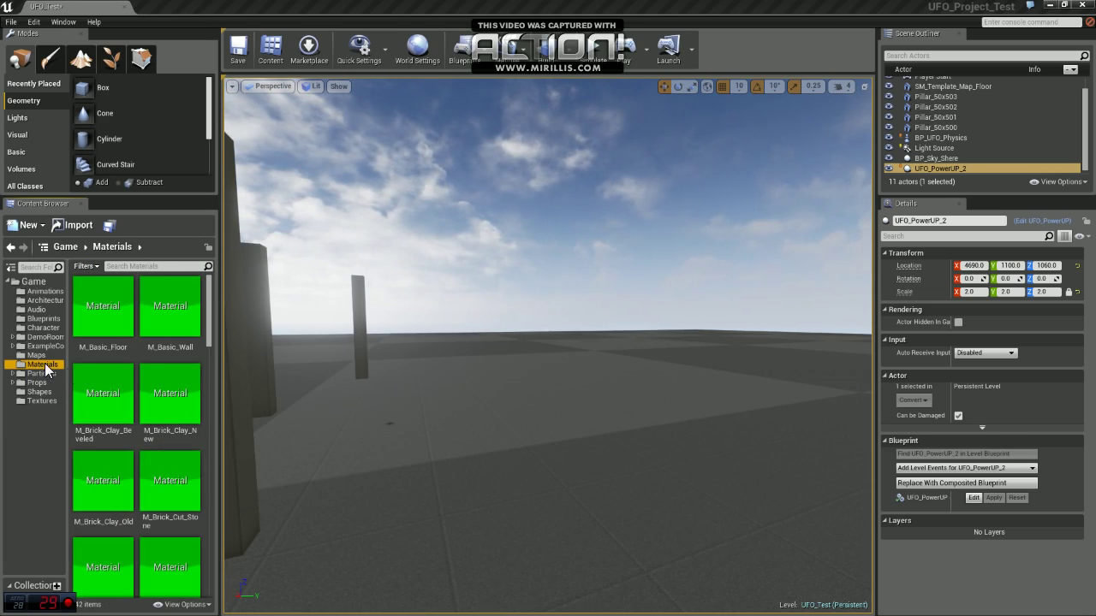
{"action": "right_click", "coordinate": [205, 382]}
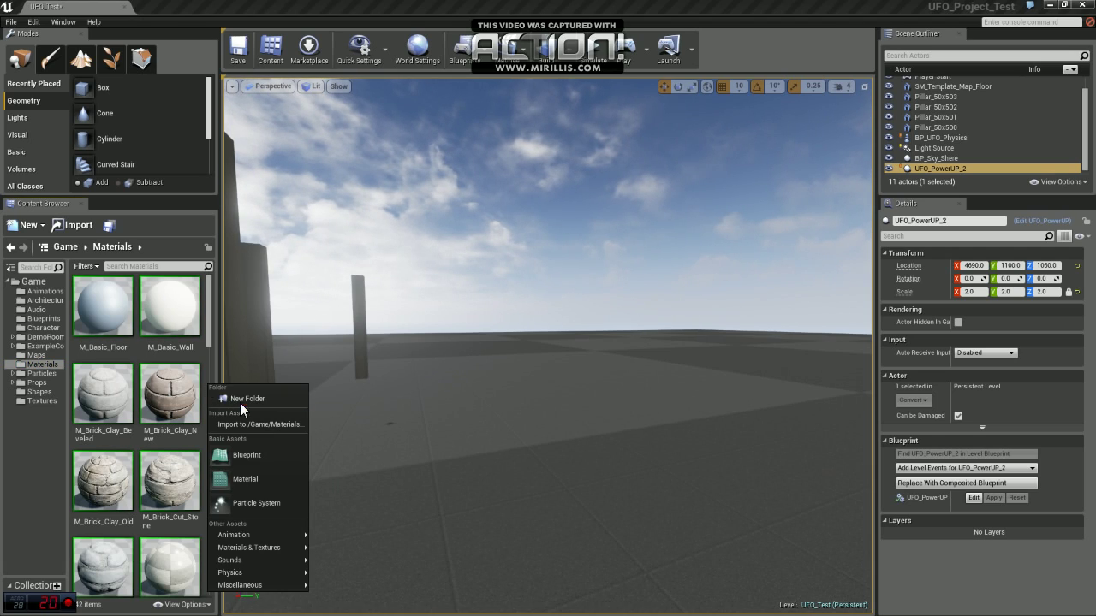
{"action": "left_click", "coordinate": [276, 477]}
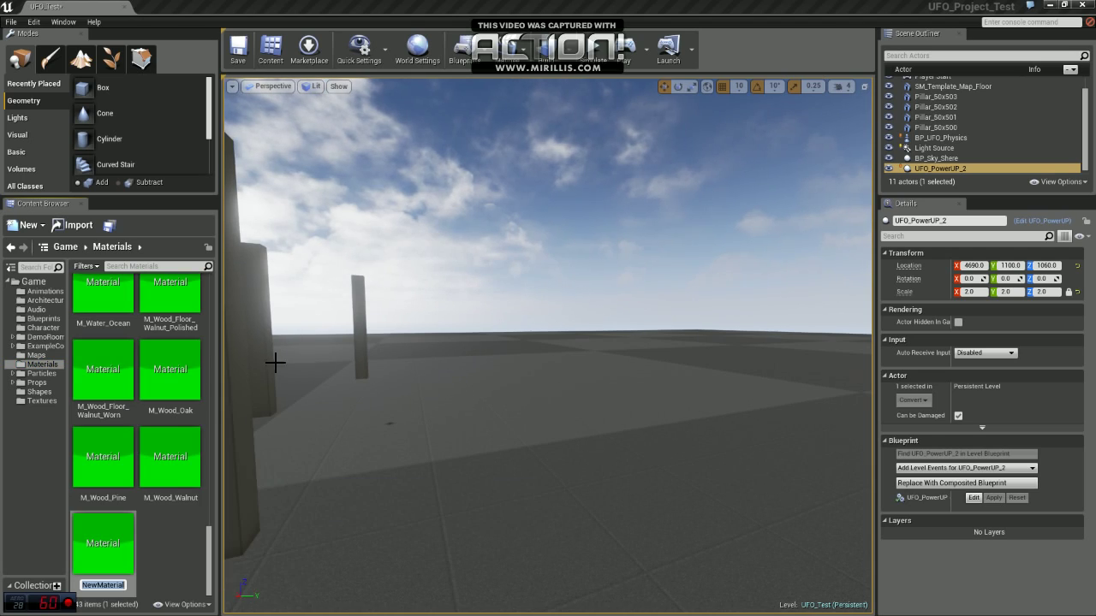
{"action": "type", "text": "Ring_Ma"}
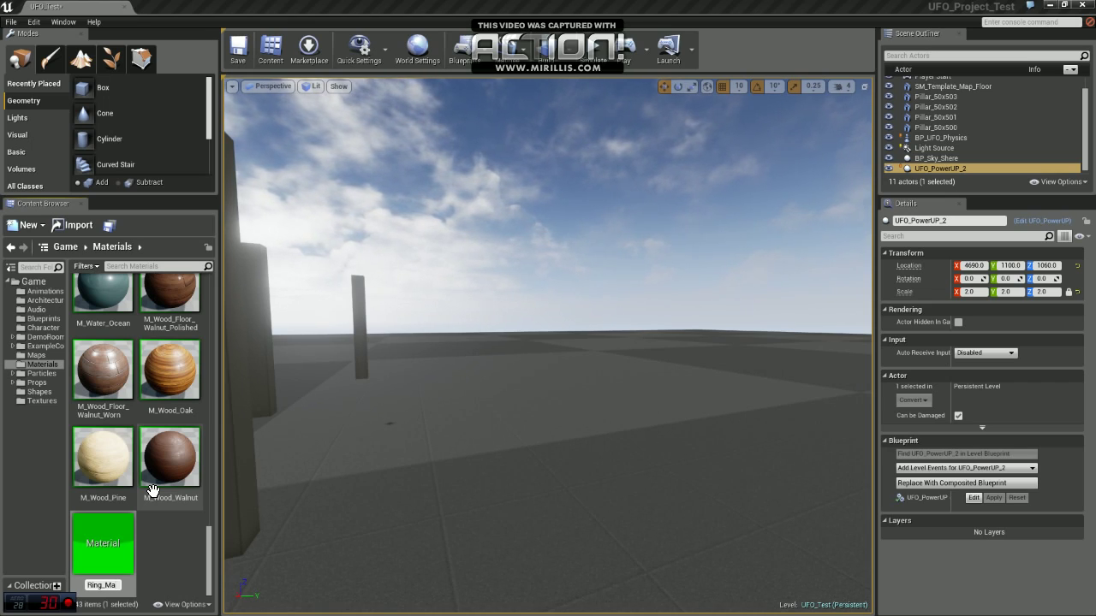
{"action": "type", "text": "terial"}
{"action": "key", "text": "Return"}
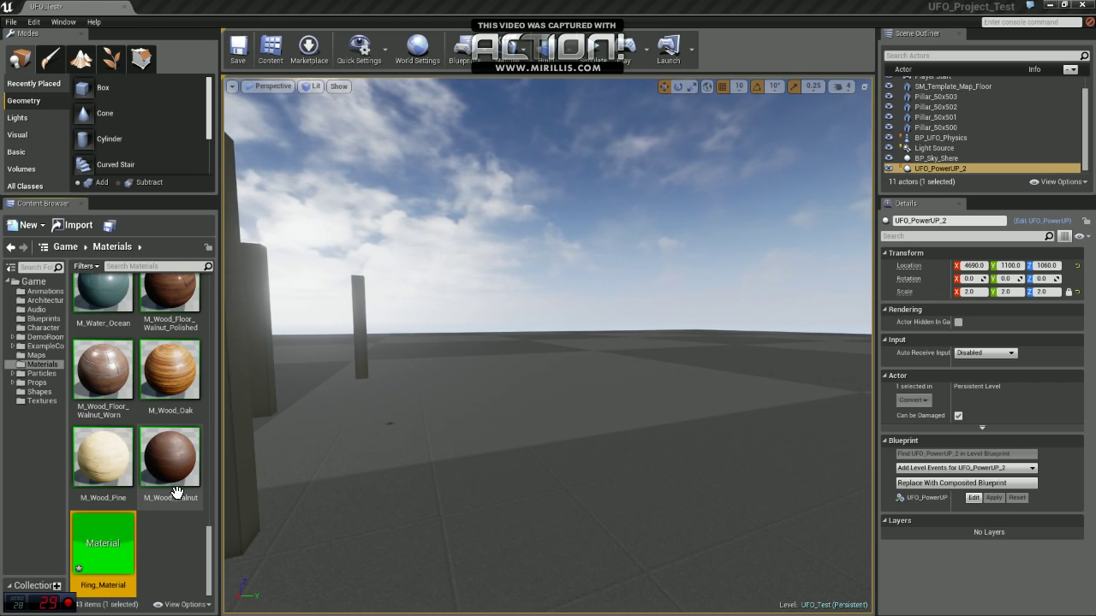
Step: Open Ring_Material and set it to Additive, Unlit, Two Sided, and Used with Particle Sprites
{"action": "double_click", "coordinate": [106, 545]}
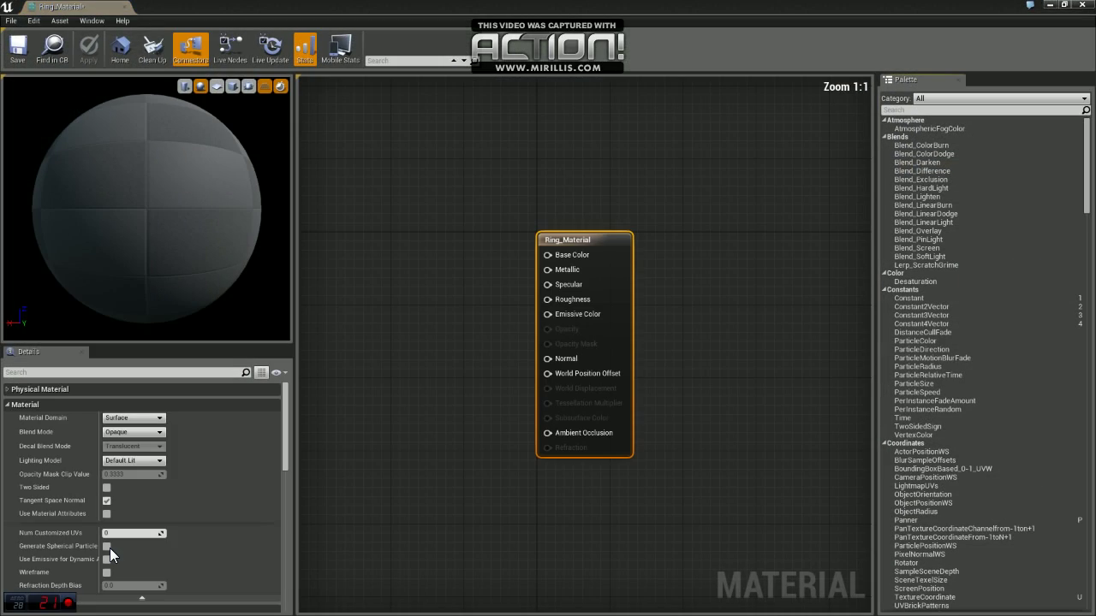
{"action": "right_click_drag", "start_coordinate": [372, 206], "coordinate": [519, 185]}
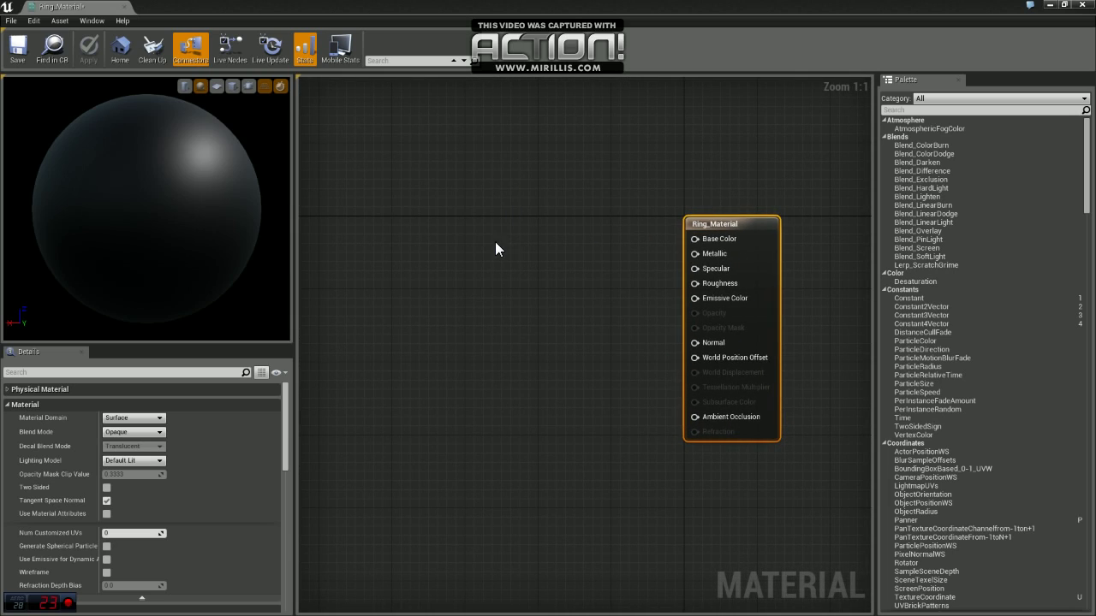
{"action": "left_click", "coordinate": [128, 434]}
{"action": "left_click", "coordinate": [125, 462]}
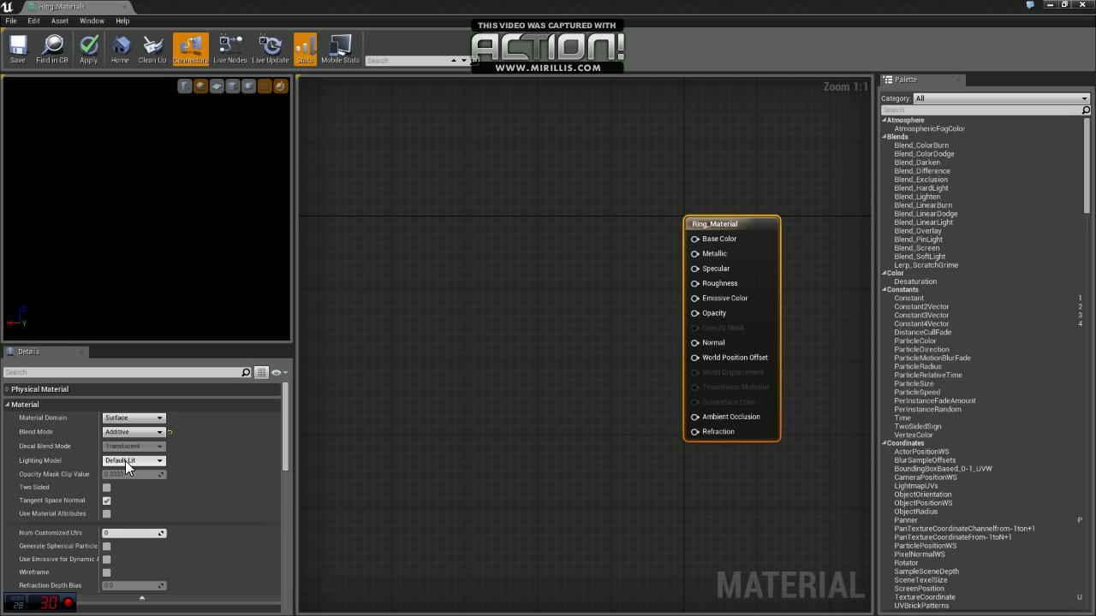
{"action": "left_click", "coordinate": [124, 460]}
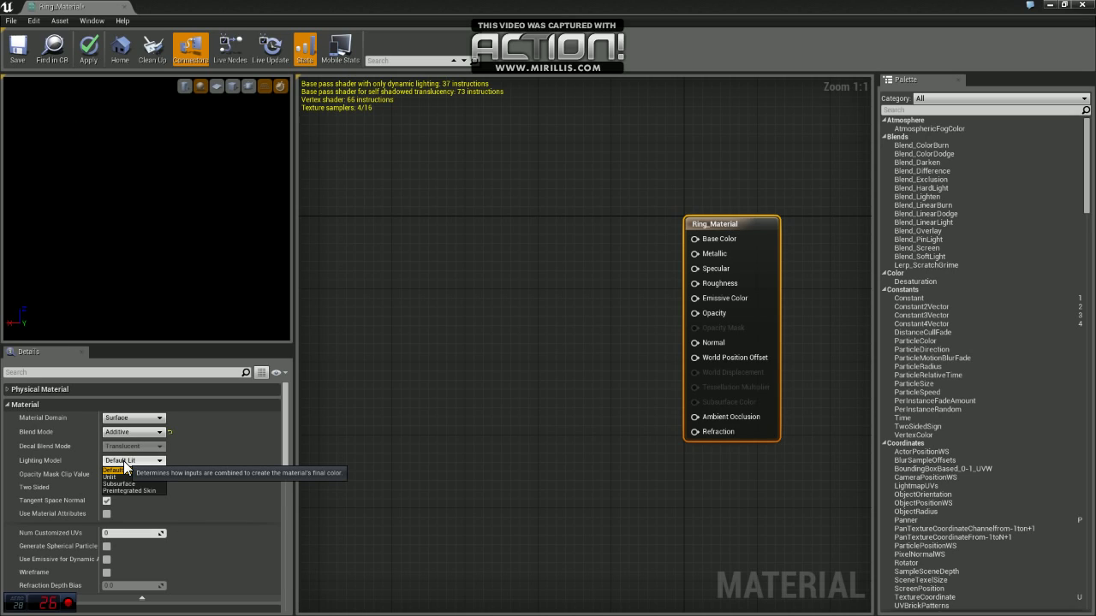
{"action": "left_click", "coordinate": [110, 477]}
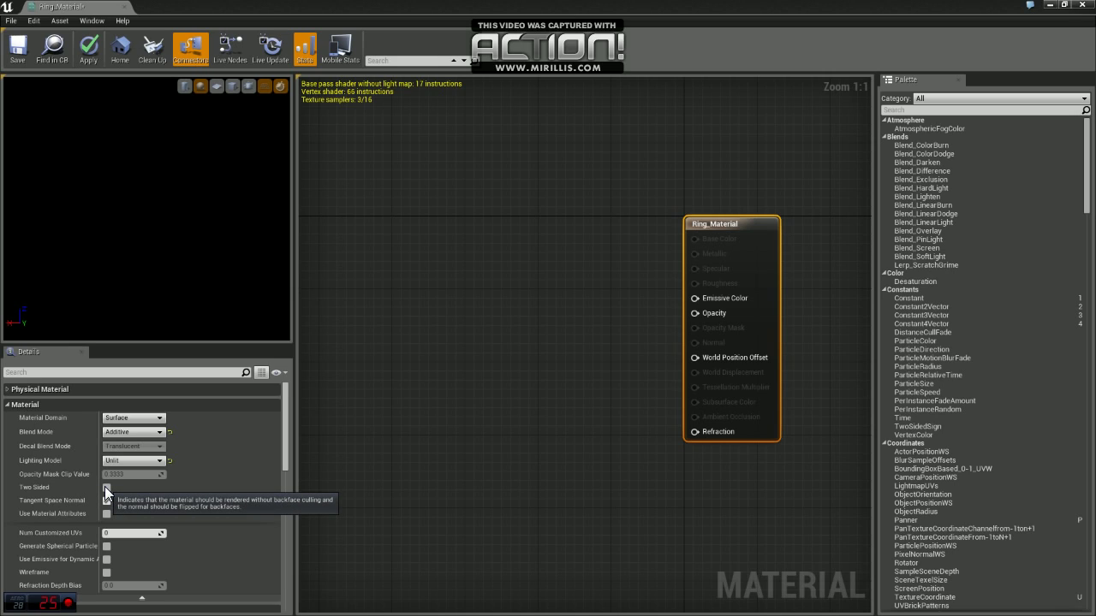
{"action": "left_click", "coordinate": [105, 486]}
{"action": "left_click_drag", "start_coordinate": [283, 425], "coordinate": [276, 503]}
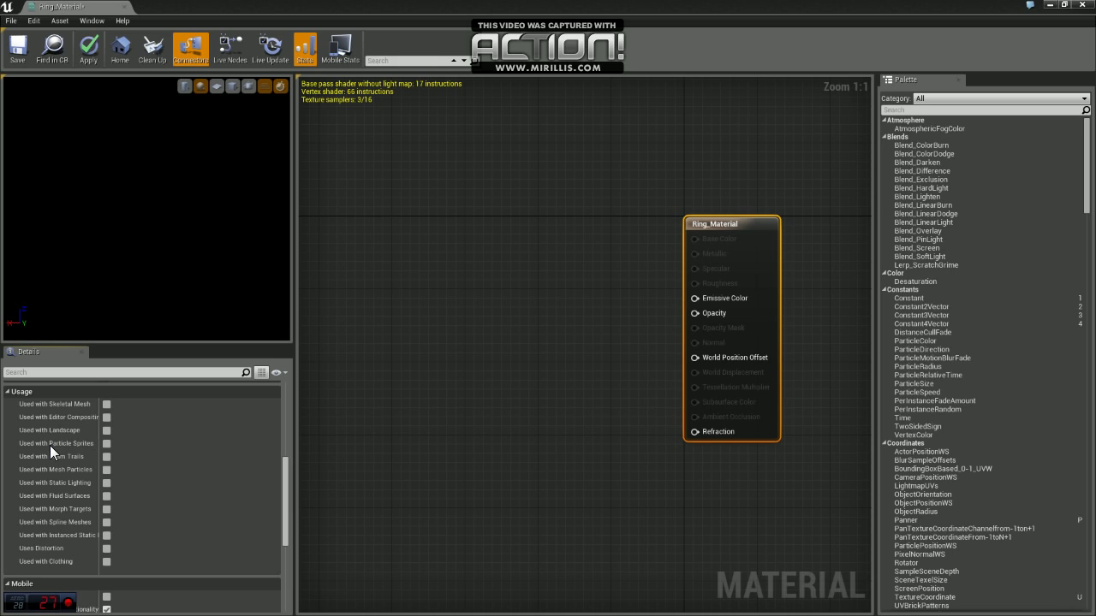
{"action": "left_click", "coordinate": [106, 444]}
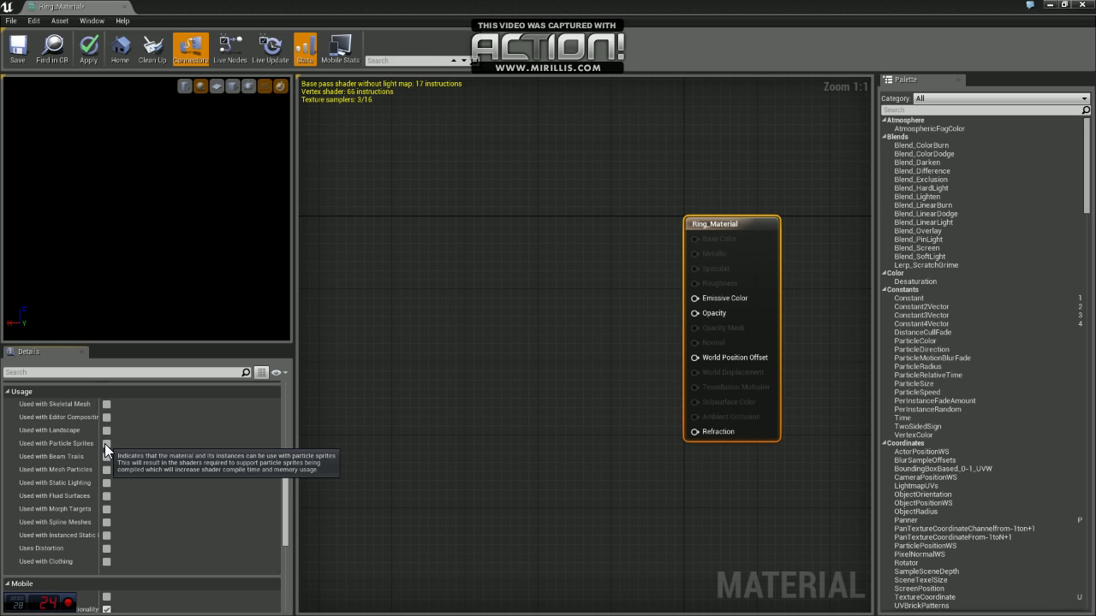
Step: Add a TextureSample node in free space left of the material output
{"action": "right_click_drag", "start_coordinate": [380, 306], "coordinate": [482, 316]}
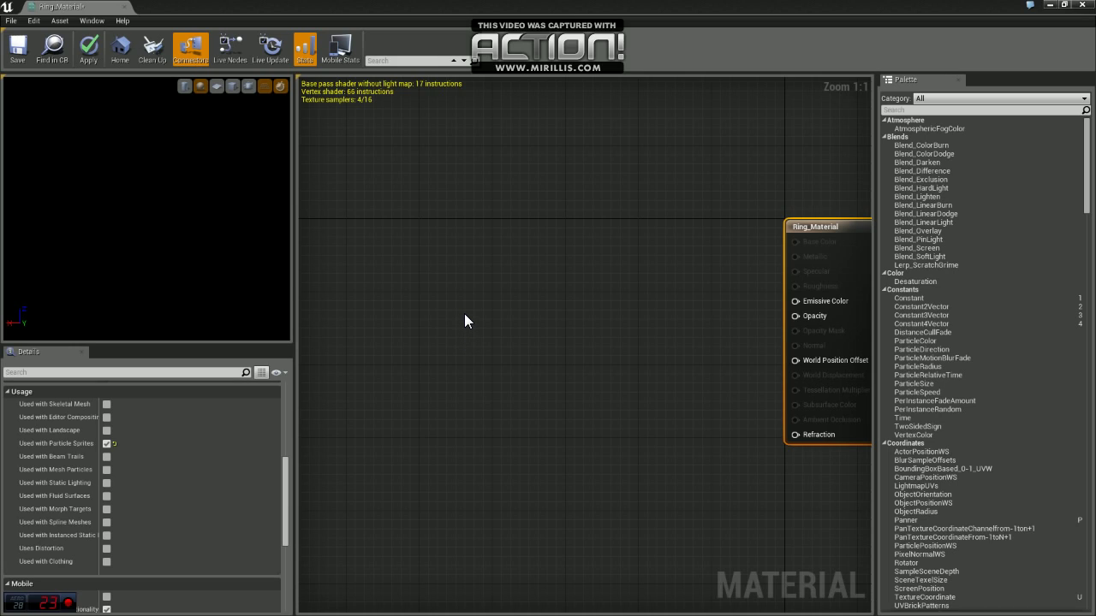
{"action": "right_click", "coordinate": [464, 314]}
{"action": "type", "text": "texture sa"}
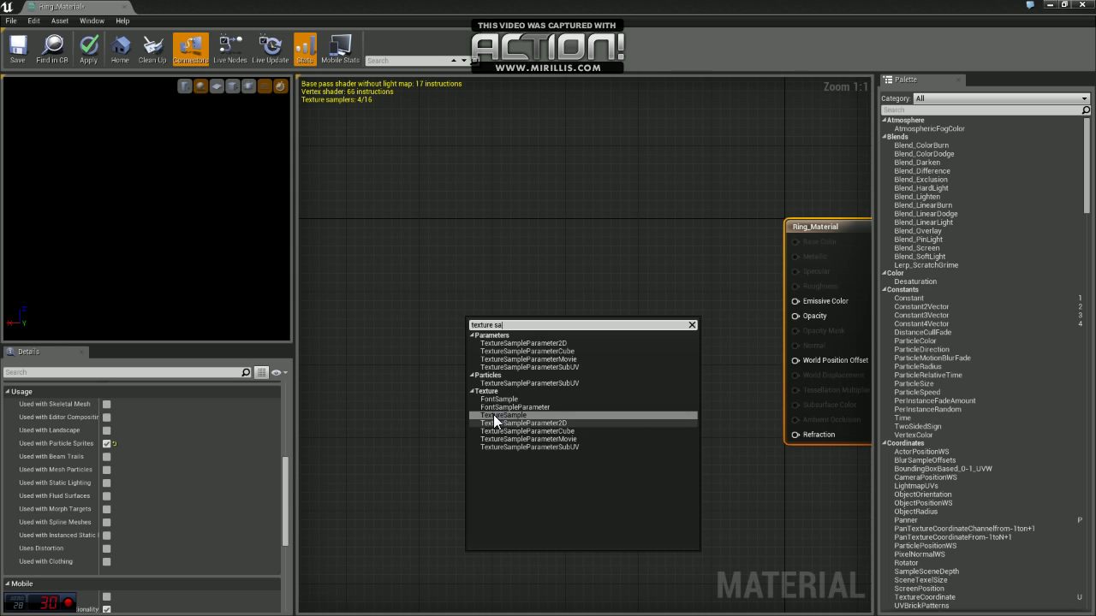
{"action": "left_click", "coordinate": [502, 416]}
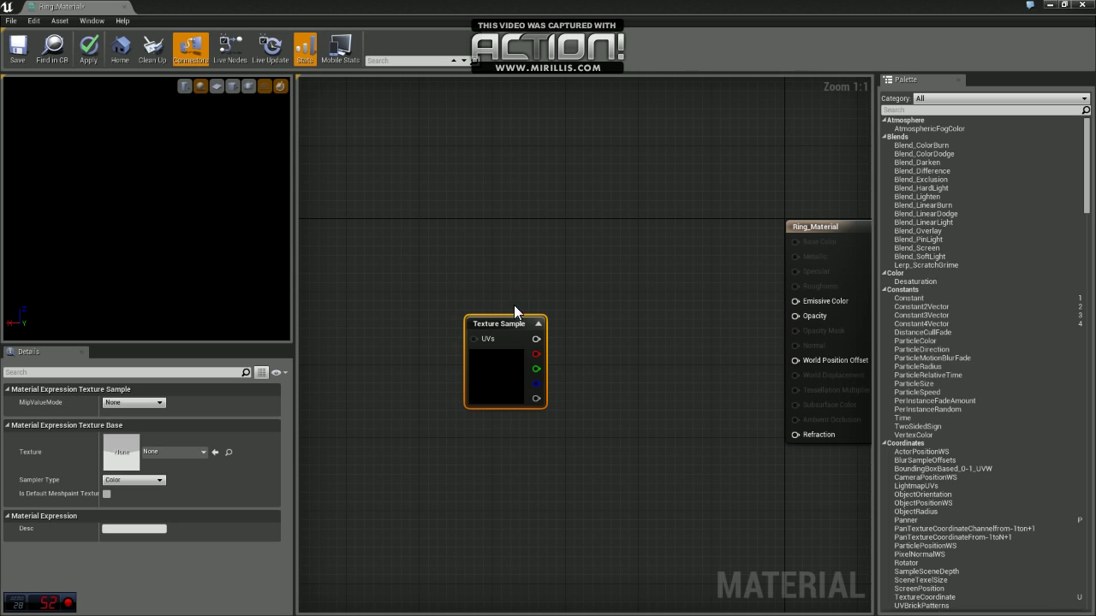
Step: Select Ring_Texture in the Textures folder by filtering the Content Browser for 'ring'
{"action": "left_click", "coordinate": [1065, 4]}
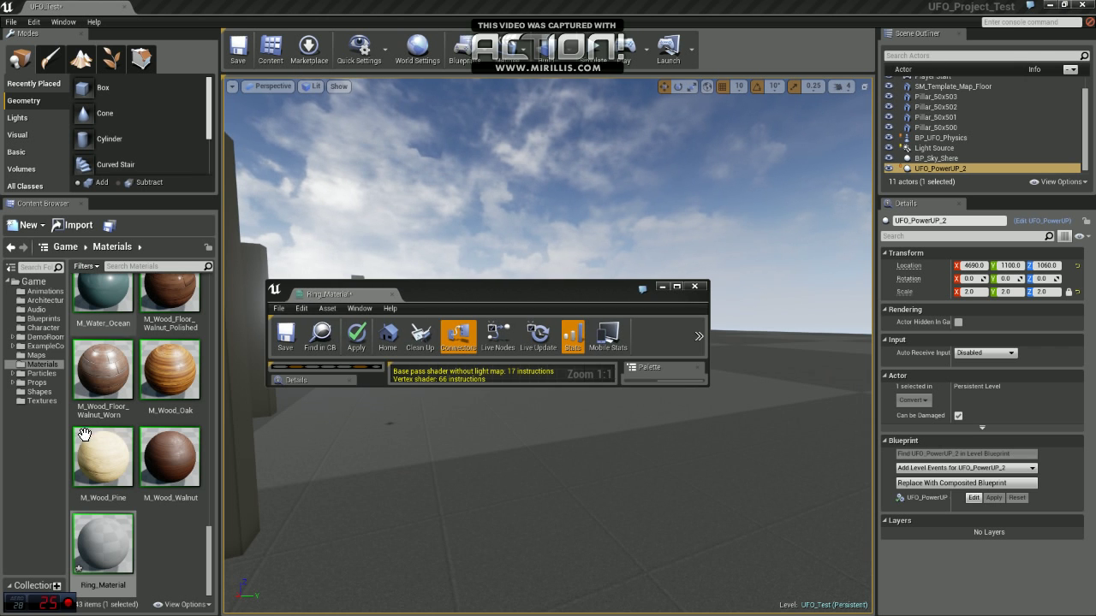
{"action": "left_click", "coordinate": [52, 400]}
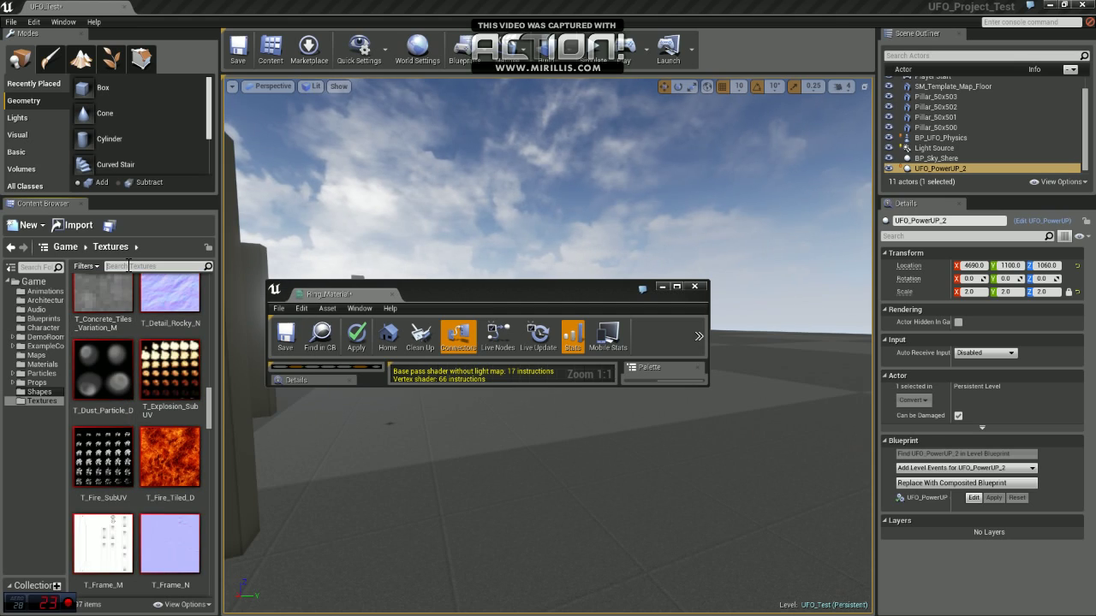
{"action": "left_click", "coordinate": [128, 266]}
{"action": "type", "text": "ring"}
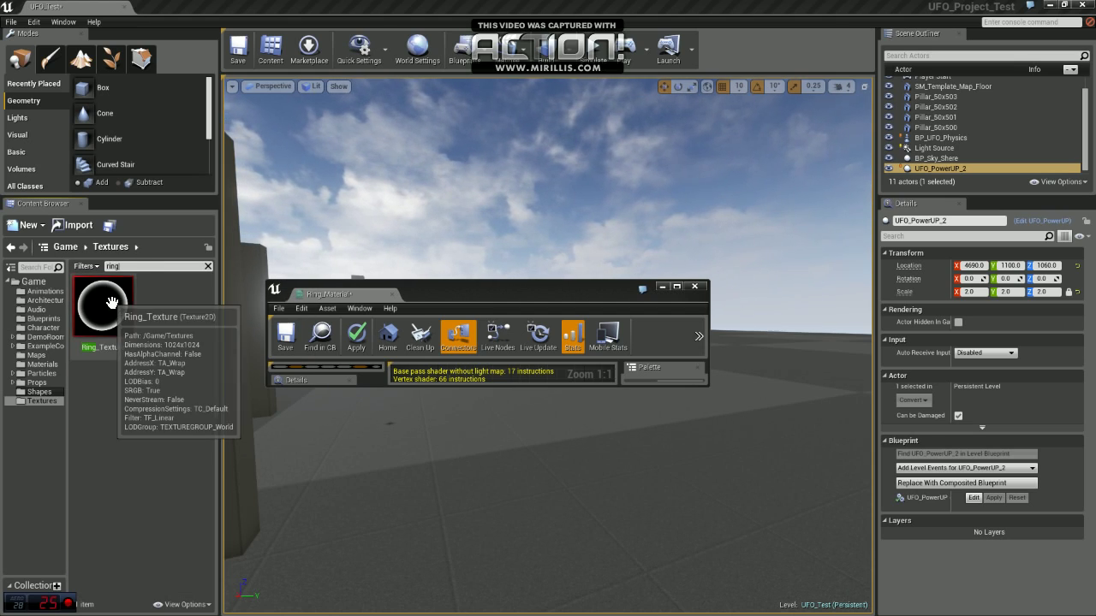
{"action": "left_click", "coordinate": [105, 304]}
Step: Assign the selected Ring_Texture to the Texture Sample node's Texture property
{"action": "left_click", "coordinate": [676, 286]}
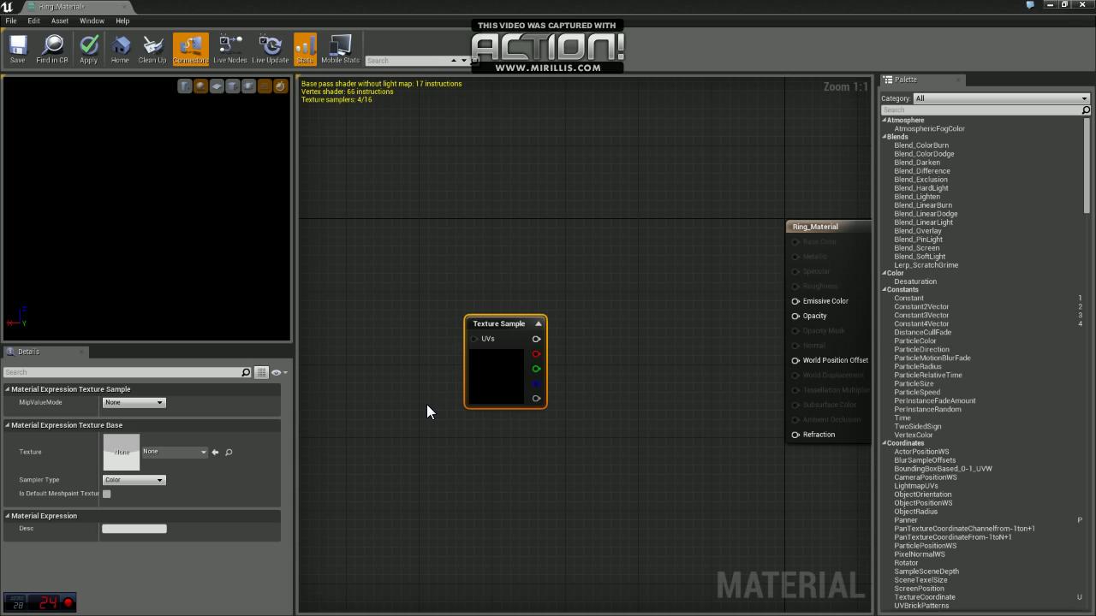
{"action": "left_click", "coordinate": [213, 452]}
{"action": "right_click_drag", "start_coordinate": [497, 334], "coordinate": [417, 257]}
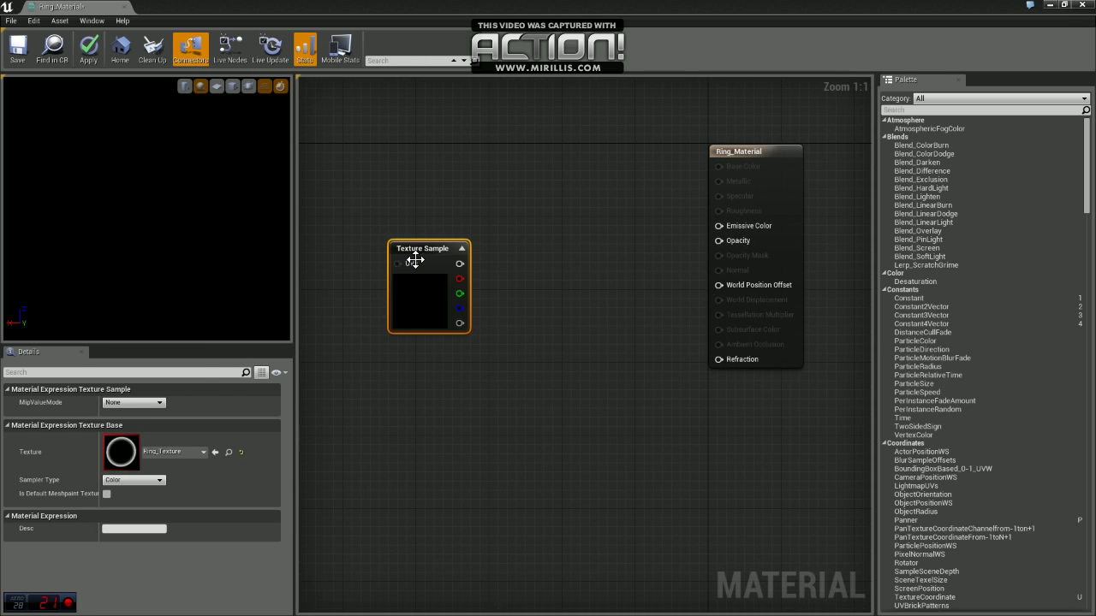
{"action": "right_click_drag", "start_coordinate": [411, 178], "coordinate": [484, 216]}
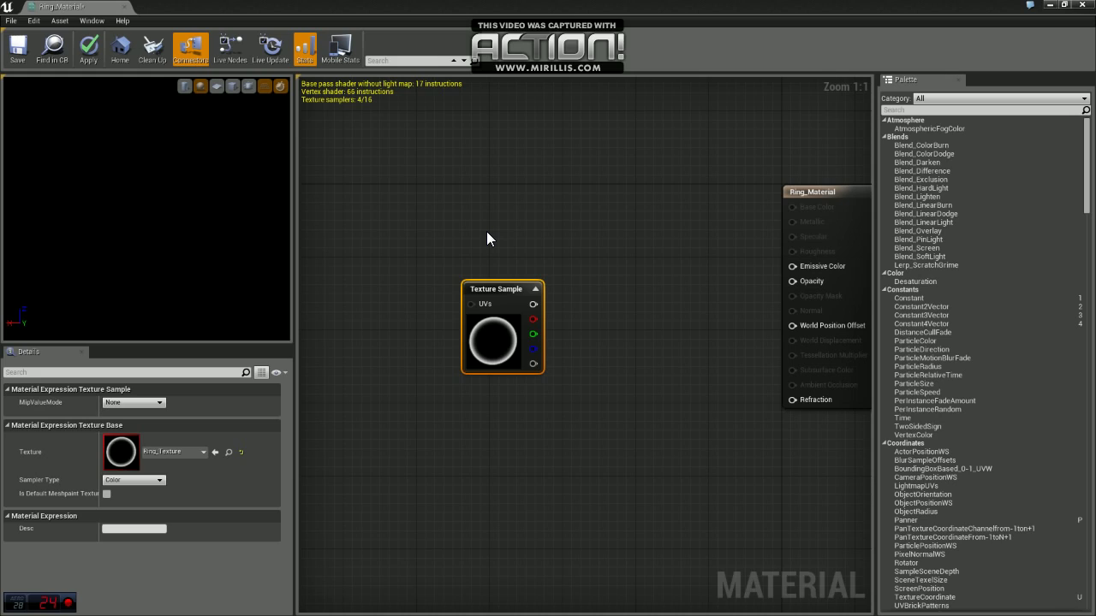
Step: Add a ParticleColor node to the graph using the 'partic' node search
{"action": "right_click", "coordinate": [336, 173]}
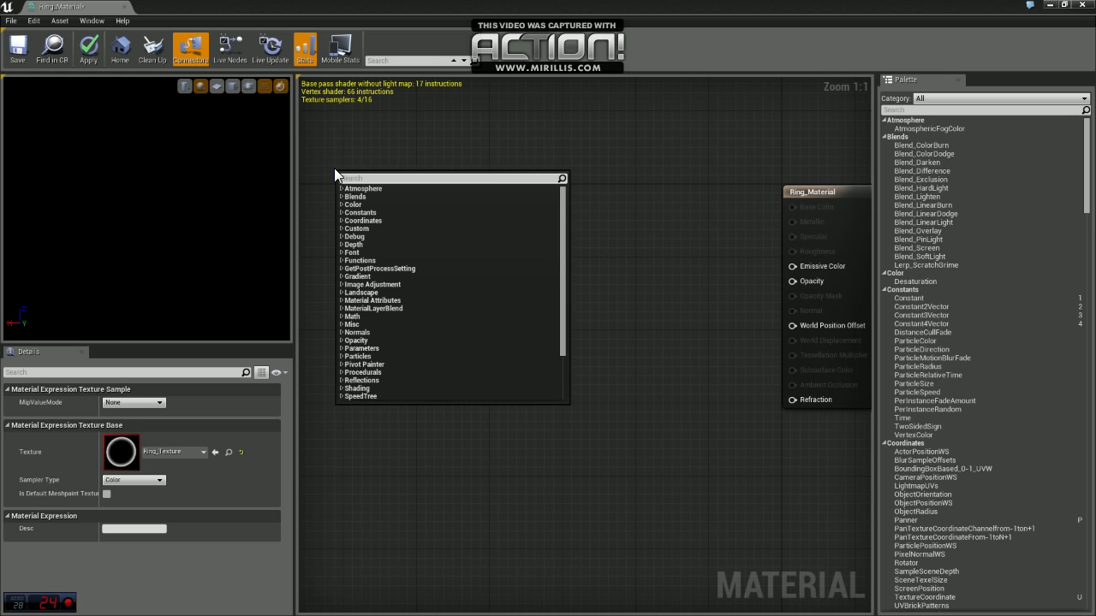
{"action": "type", "text": "particle"}
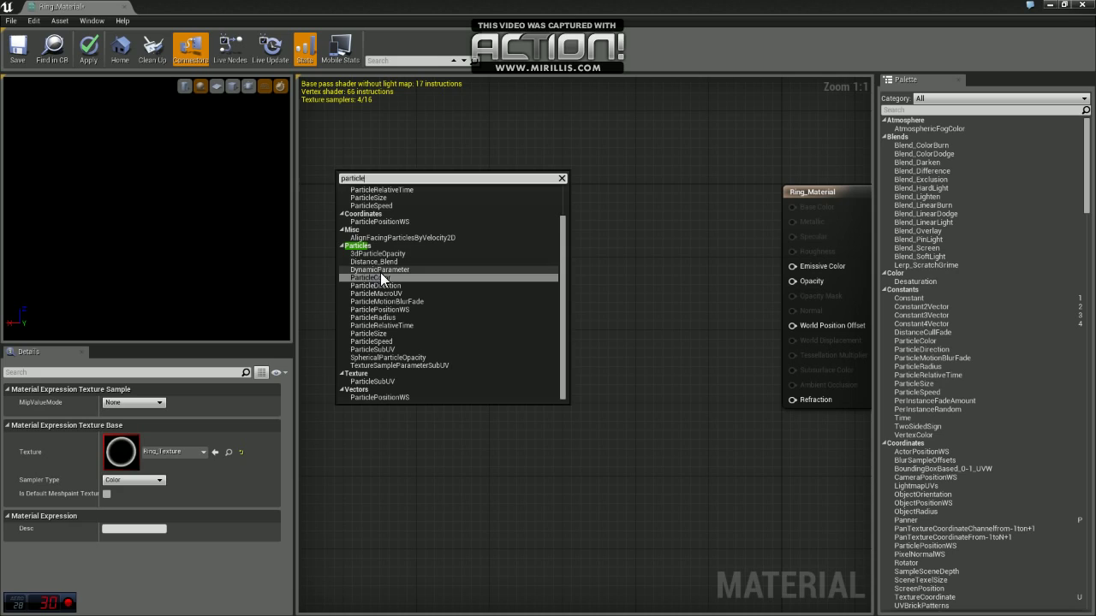
{"action": "left_click", "coordinate": [382, 277]}
{"action": "right_click_drag", "start_coordinate": [512, 183], "coordinate": [570, 210]}
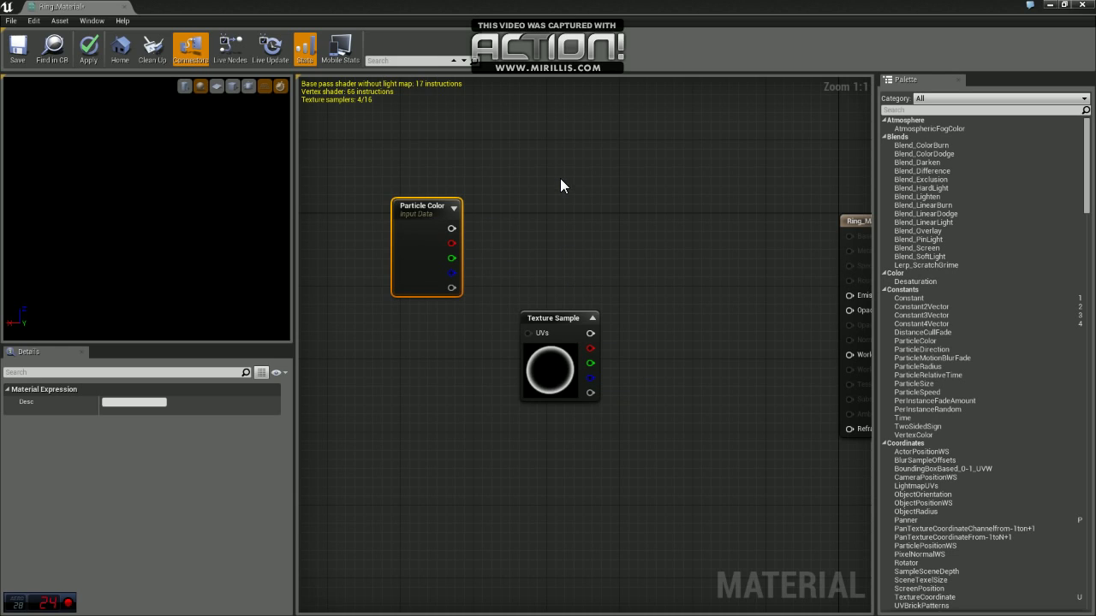
{"action": "right_click_drag", "start_coordinate": [559, 178], "coordinate": [452, 161]}
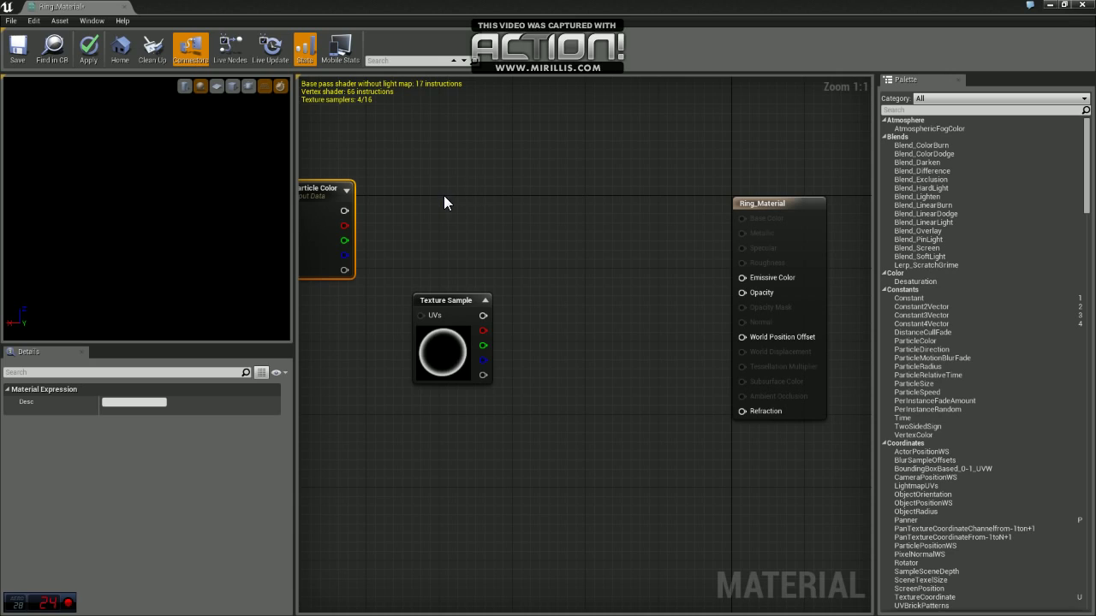
Step: Add a Multiply node and duplicate it, placing the copy below the first
{"action": "right_click_drag", "start_coordinate": [443, 195], "coordinate": [479, 187]}
{"action": "right_click", "coordinate": [613, 179]}
{"action": "type", "text": "mu"}
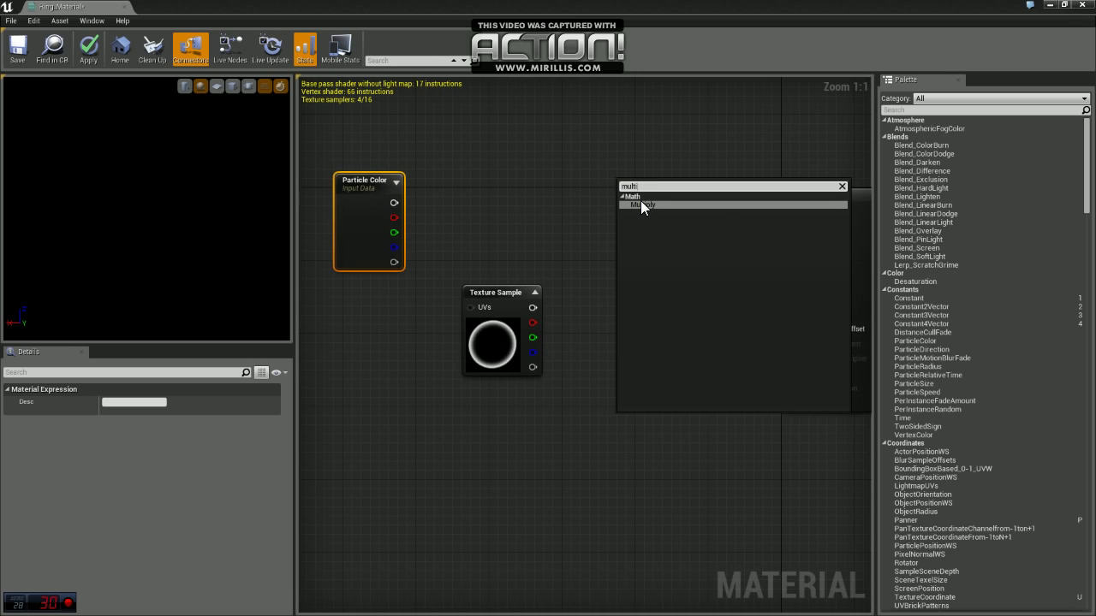
{"action": "type", "text": "lti"}
{"action": "left_click", "coordinate": [642, 205]}
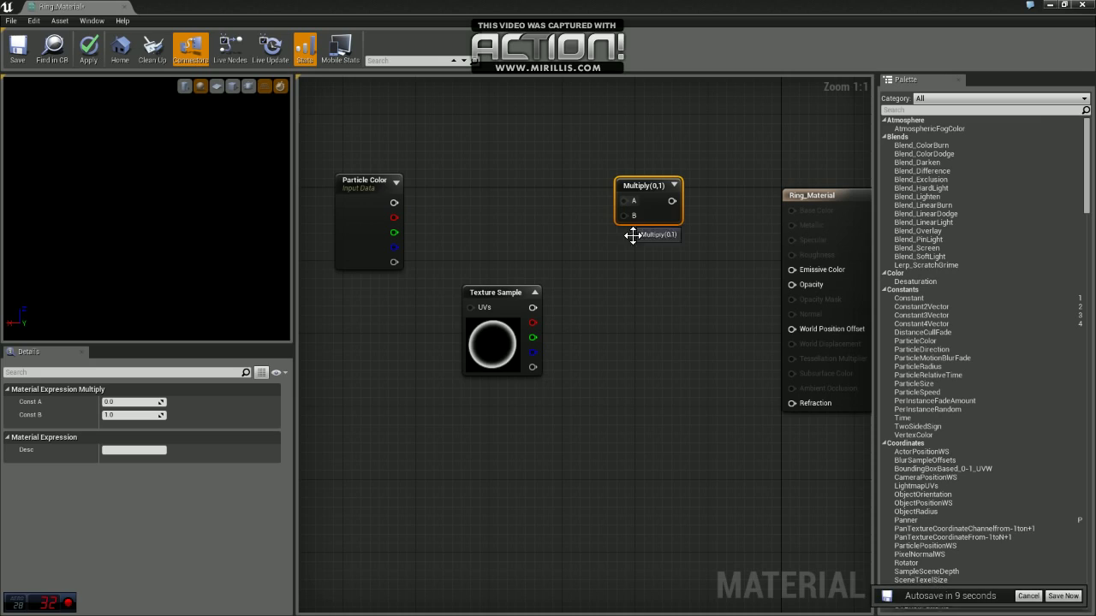
{"action": "key", "text": "ctrl+c"}
{"action": "key", "text": "ctrl+v"}
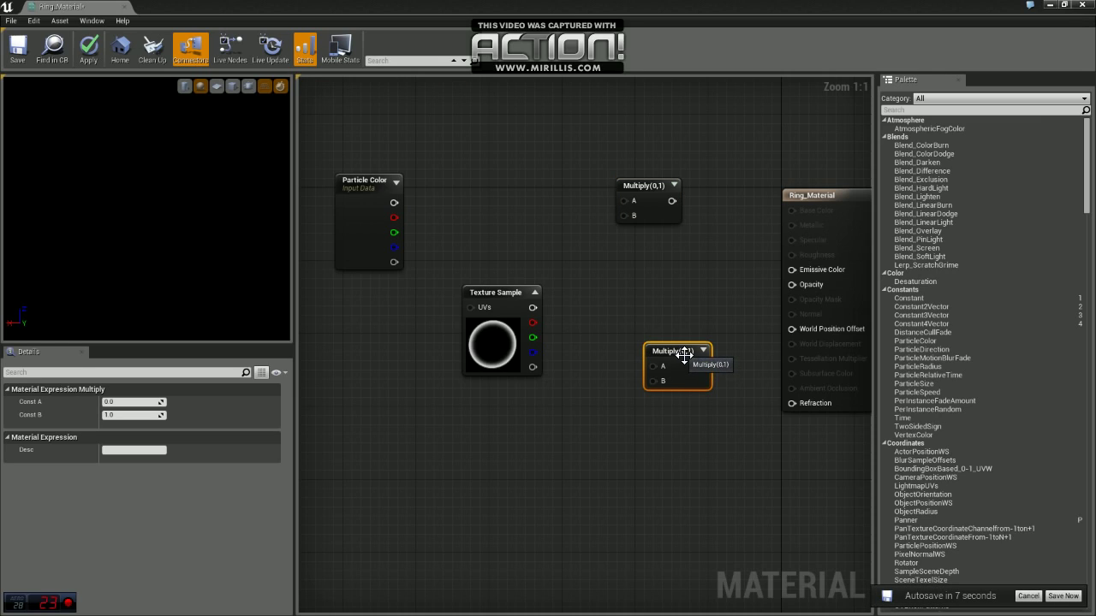
{"action": "left_click_drag", "start_coordinate": [684, 355], "coordinate": [648, 374]}
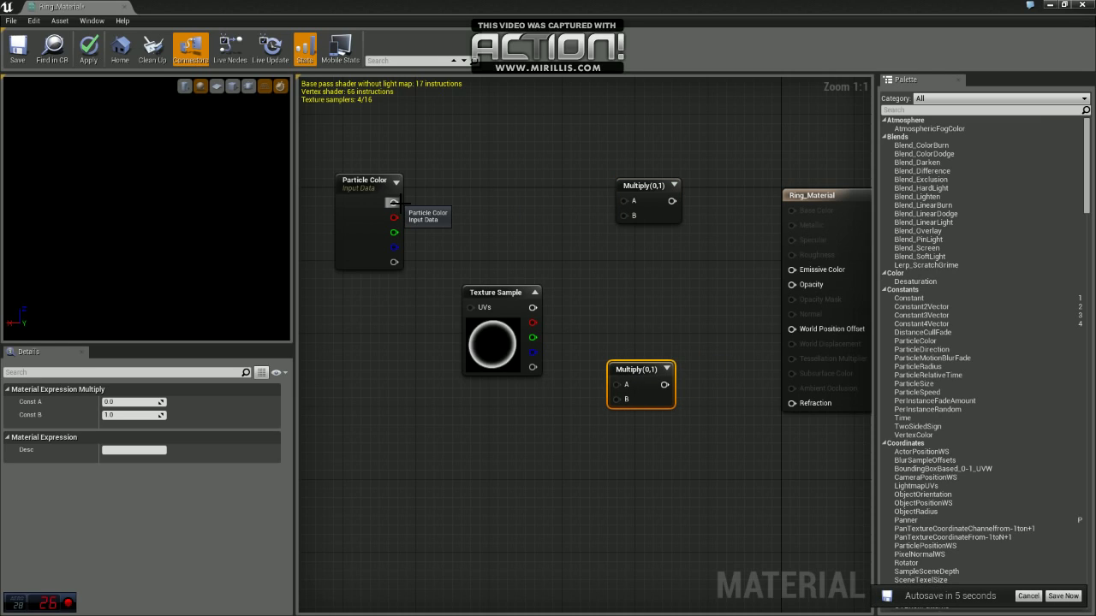
Step: Multiply Particle Color by texture RGB, and particle alpha by texture red into Opacity
{"action": "left_click_drag", "start_coordinate": [394, 203], "coordinate": [622, 204]}
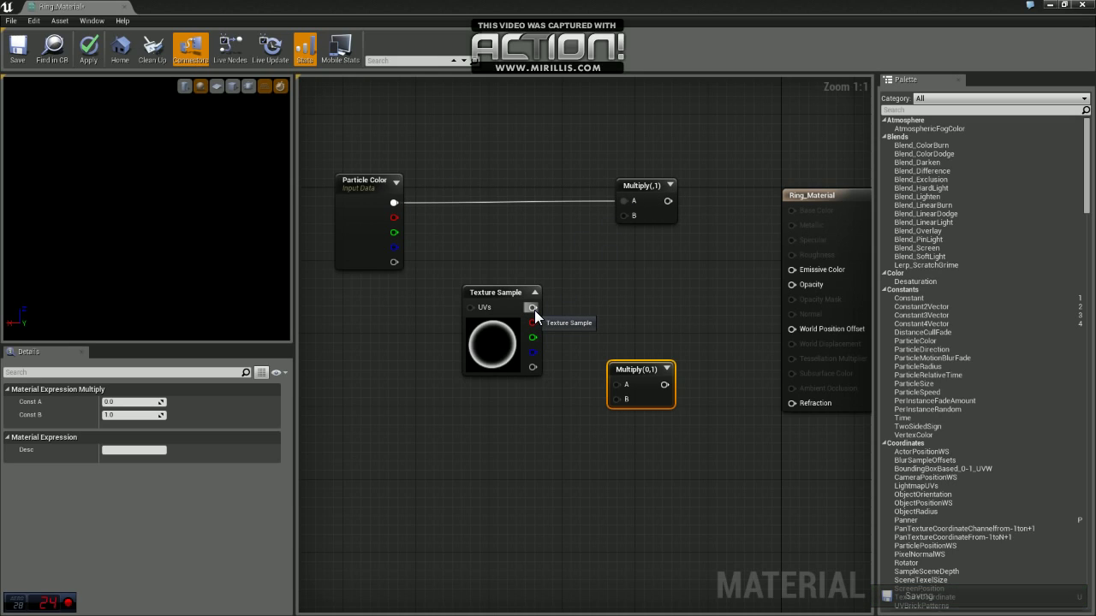
{"action": "left_click_drag", "start_coordinate": [535, 310], "coordinate": [792, 270]}
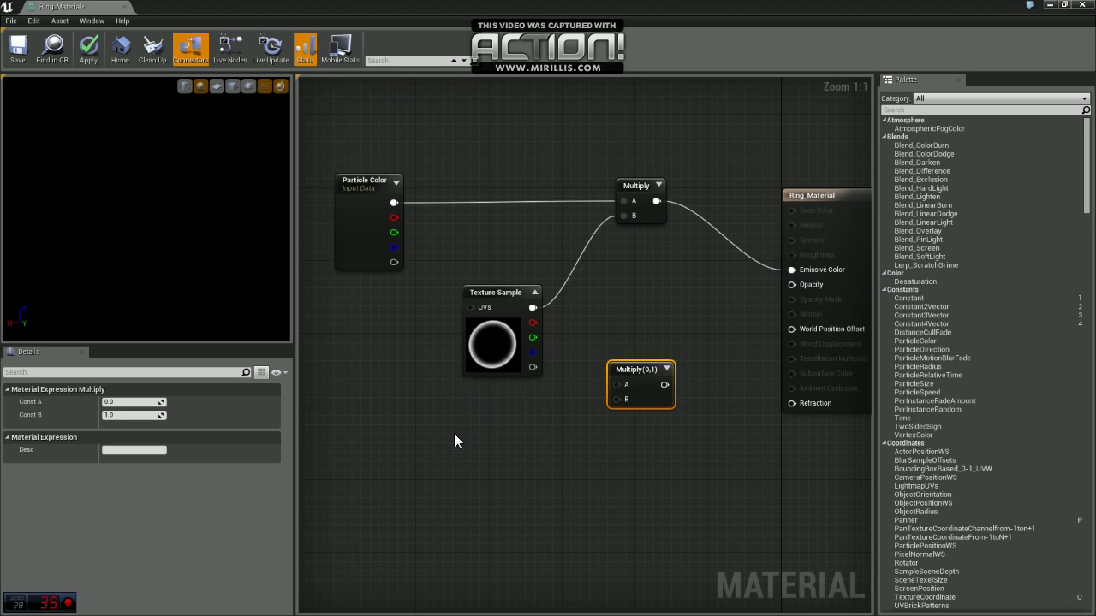
{"action": "right_click_drag", "start_coordinate": [454, 435], "coordinate": [472, 390]}
{"action": "left_click_drag", "start_coordinate": [411, 219], "coordinate": [630, 340]}
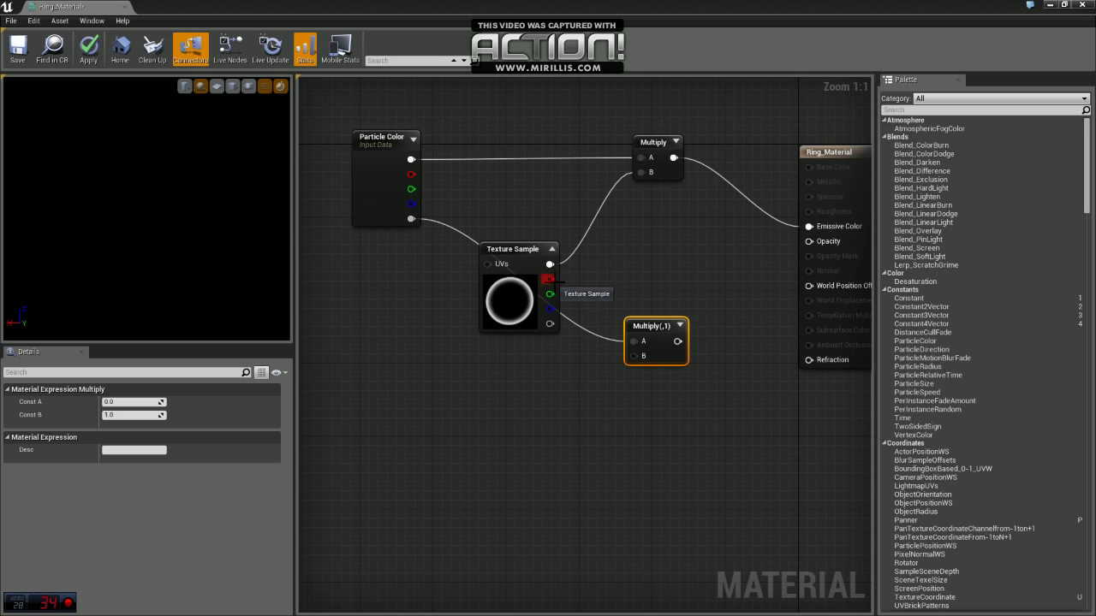
{"action": "left_click_drag", "start_coordinate": [550, 281], "coordinate": [632, 357]}
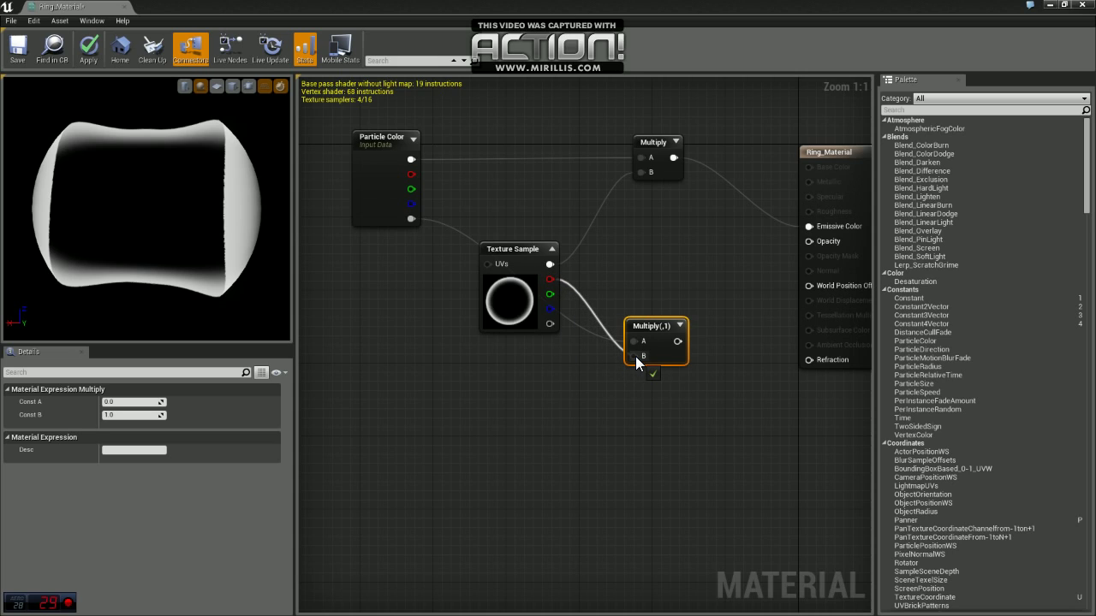
{"action": "right_click_drag", "start_coordinate": [635, 357], "coordinate": [522, 306]}
{"action": "left_click_drag", "start_coordinate": [536, 357], "coordinate": [679, 254]}
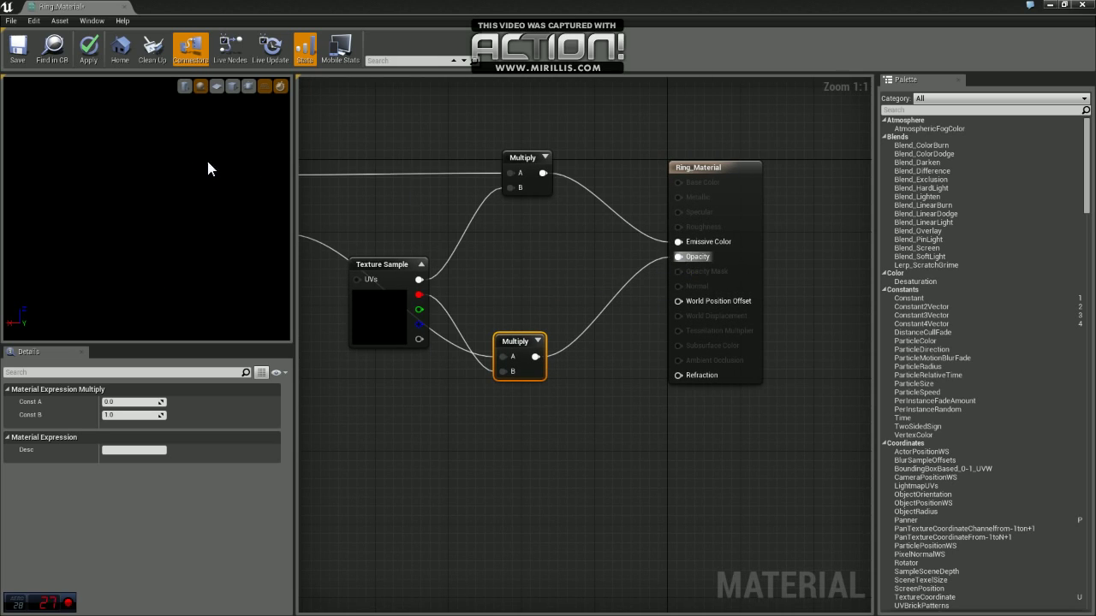
Step: Apply the material and preview it on the cube primitive, orbiting to view from above
{"action": "left_click", "coordinate": [90, 53]}
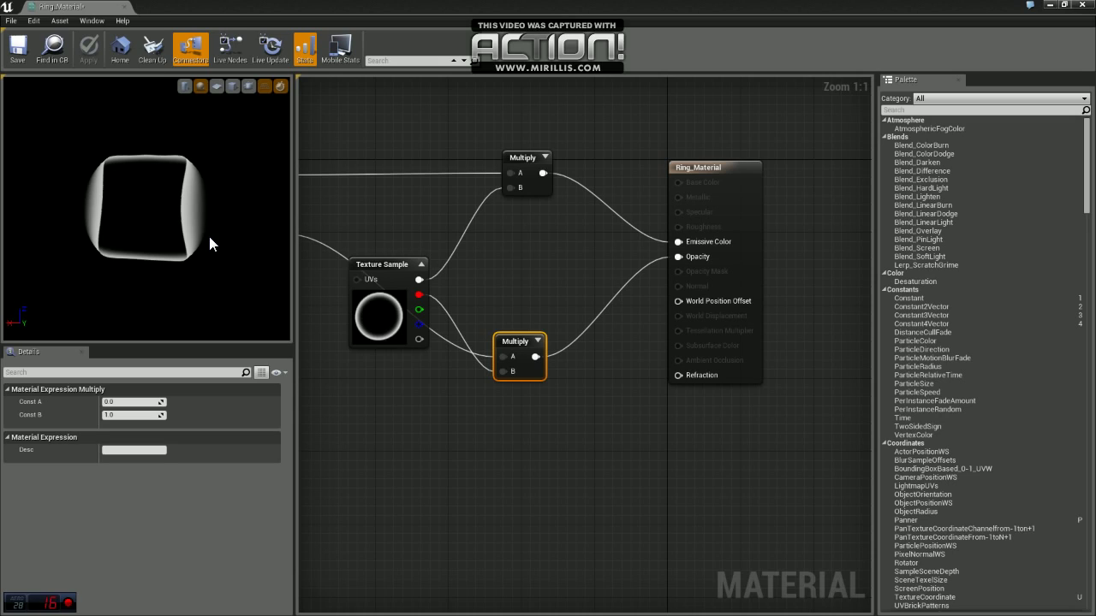
{"action": "left_click", "coordinate": [183, 85]}
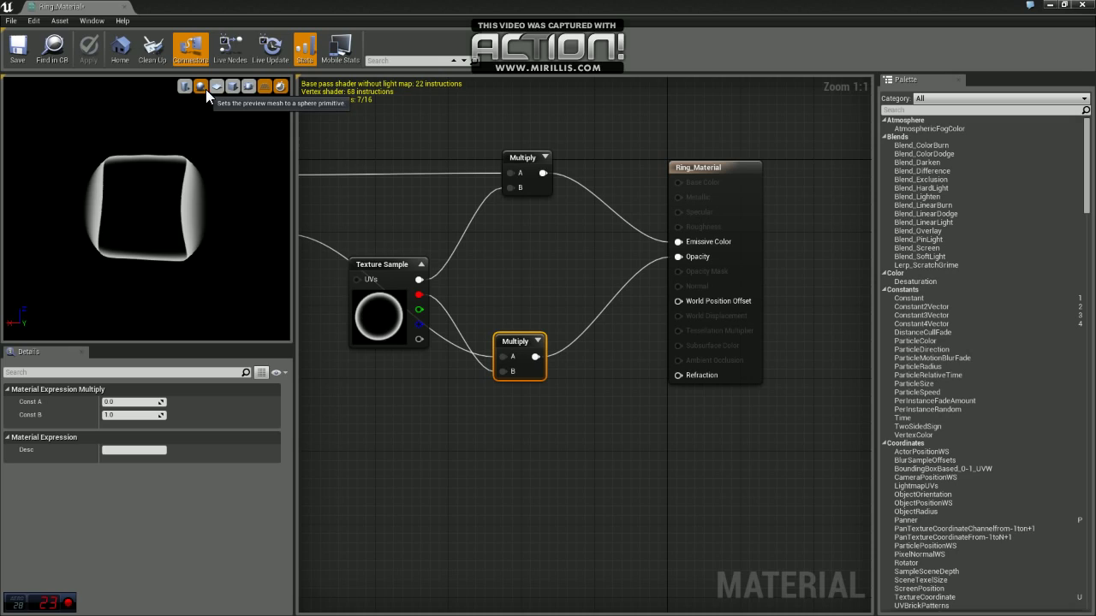
{"action": "left_click", "coordinate": [217, 85]}
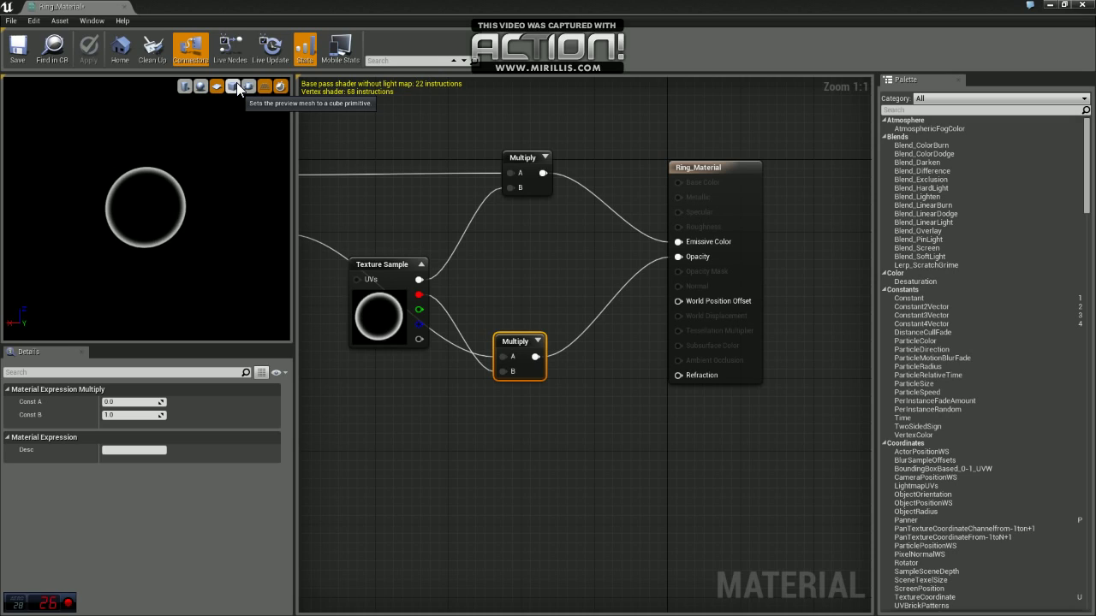
{"action": "left_click", "coordinate": [236, 85]}
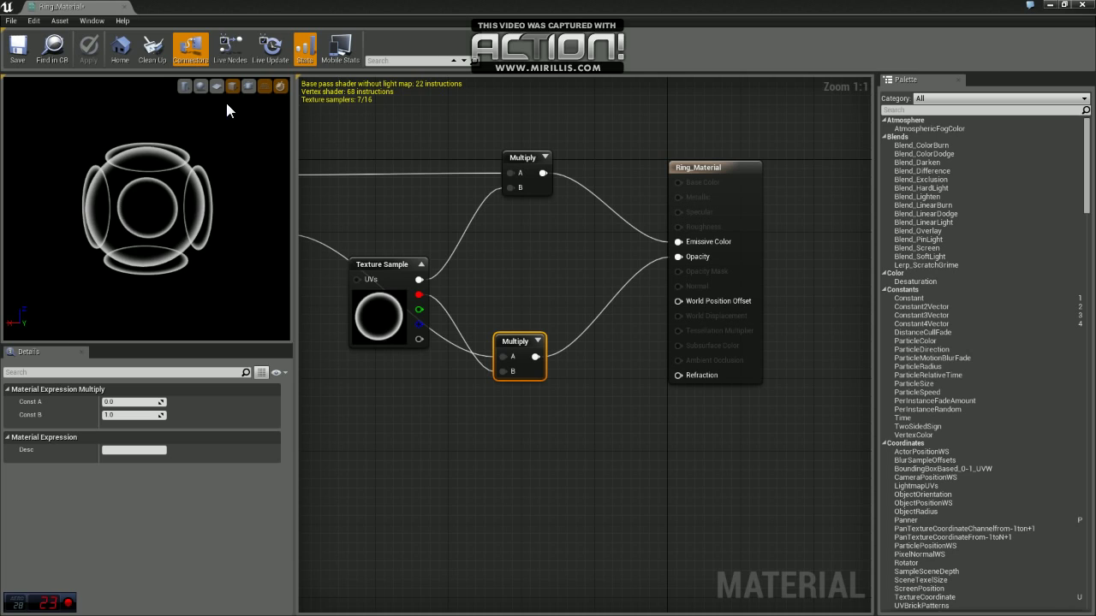
{"action": "scroll", "coordinate": [218, 209], "scroll_direction": "down", "scroll_amount": 3}
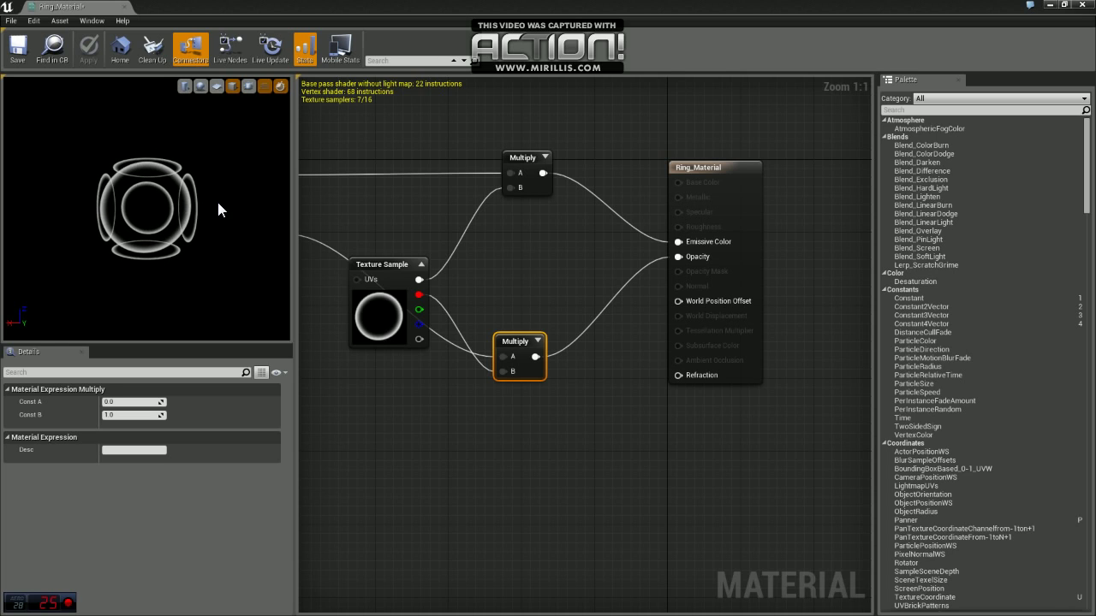
{"action": "left_click_drag", "start_coordinate": [219, 209], "coordinate": [236, 171]}
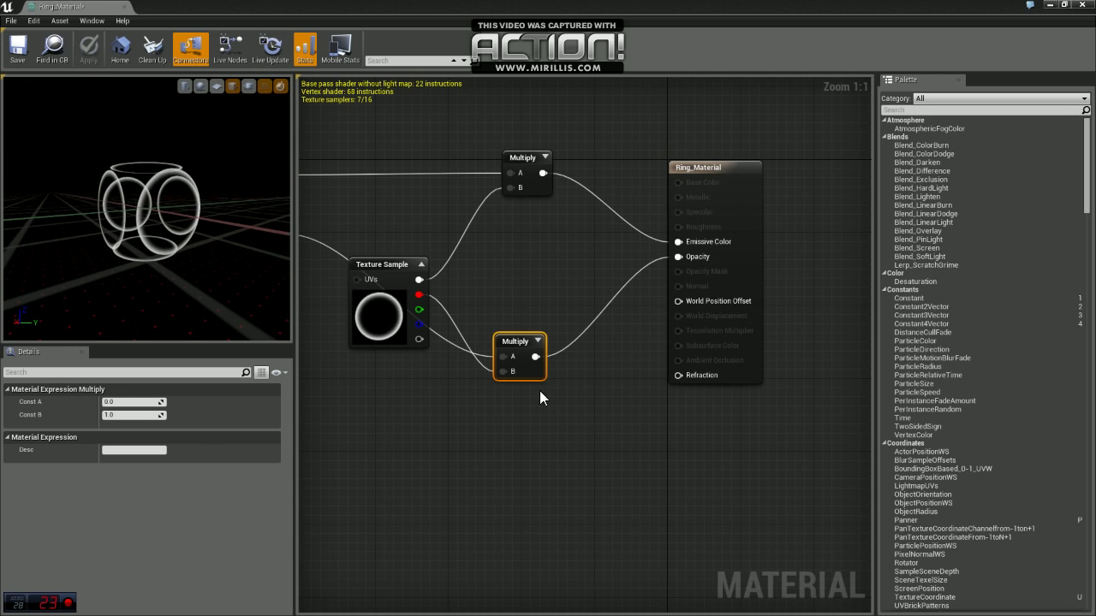
{"action": "right_click_drag", "start_coordinate": [606, 452], "coordinate": [631, 471]}
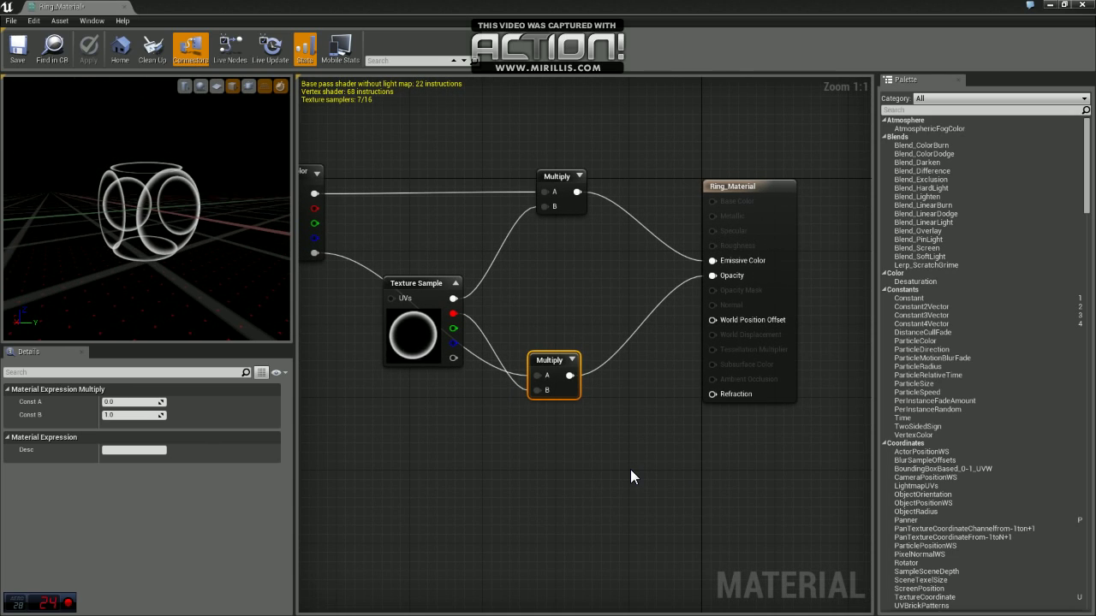